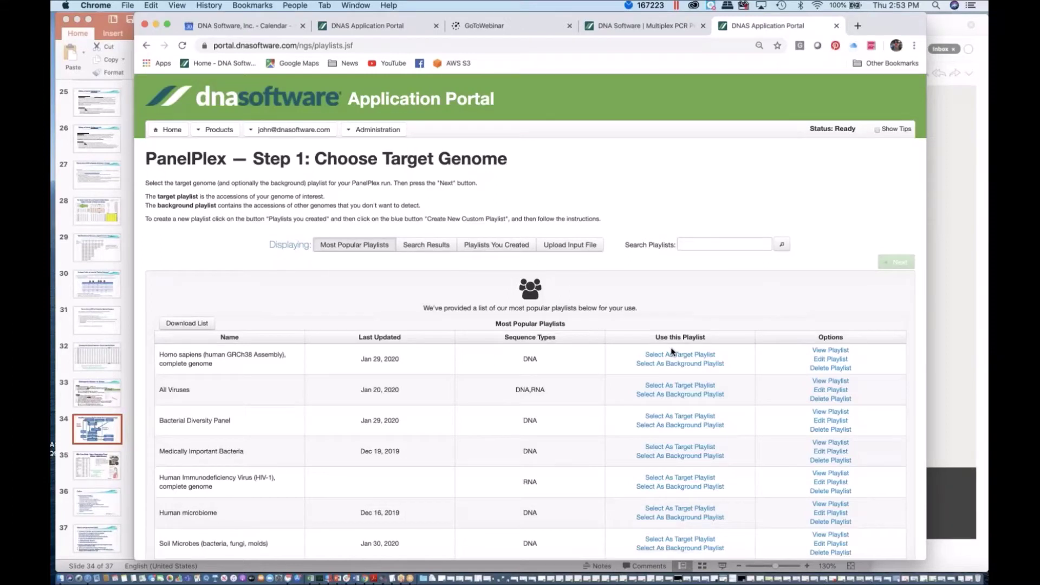
Search the playlists for zika and assign Zika Inclusivity as the inclusivity playlist and Zika Exclusivity as the exclusivity playlist.
left_click(710, 244)
type("zika")
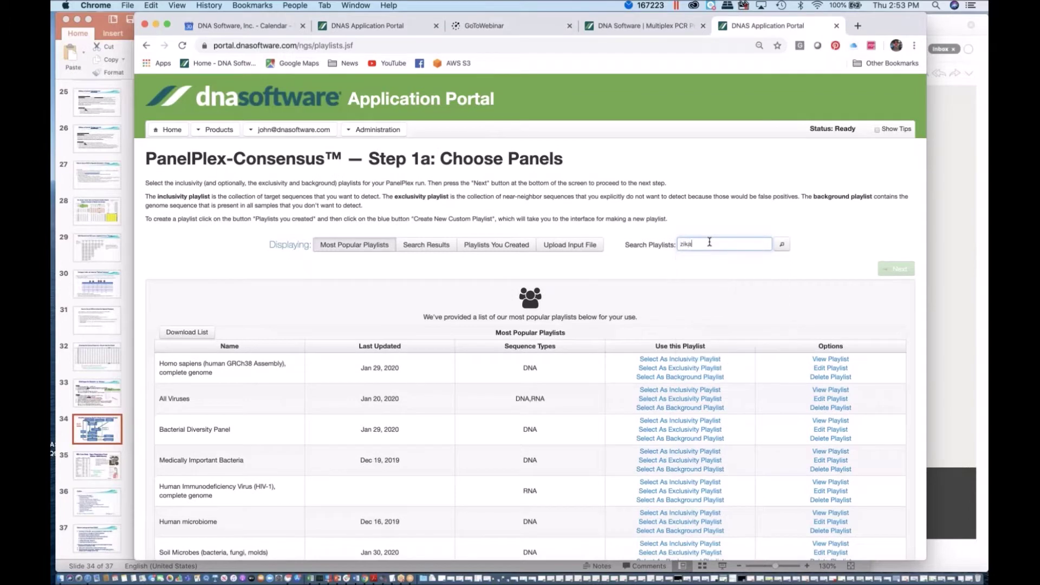
key("Return")
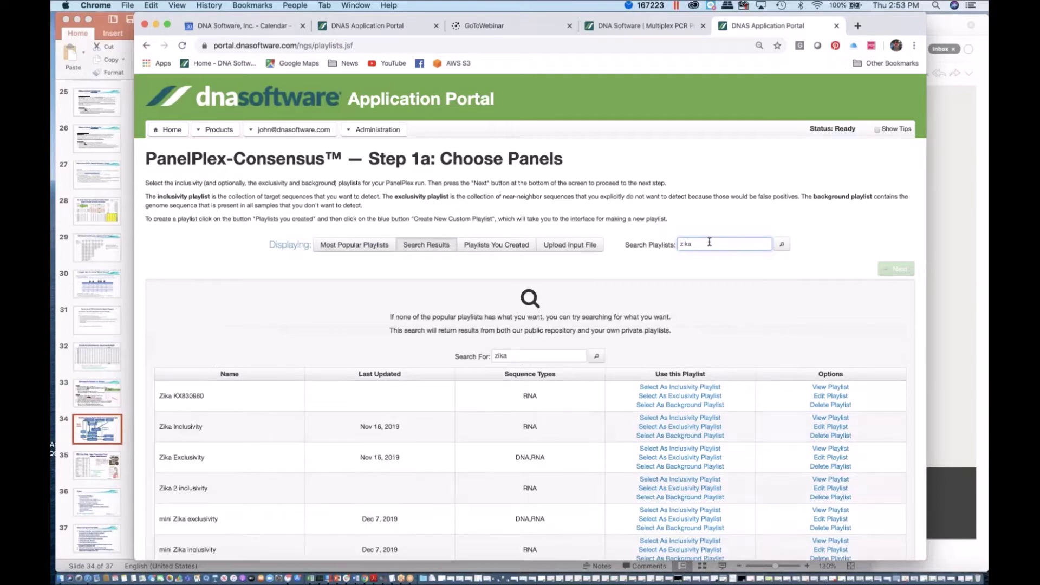
scroll(710, 243, "down", 1)
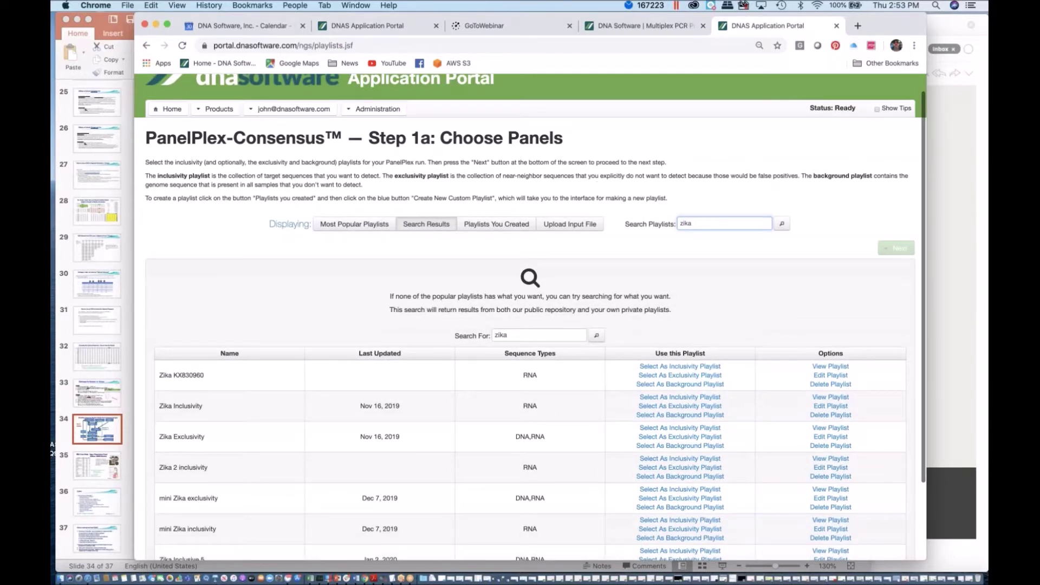
scroll(767, 217, "down", 4)
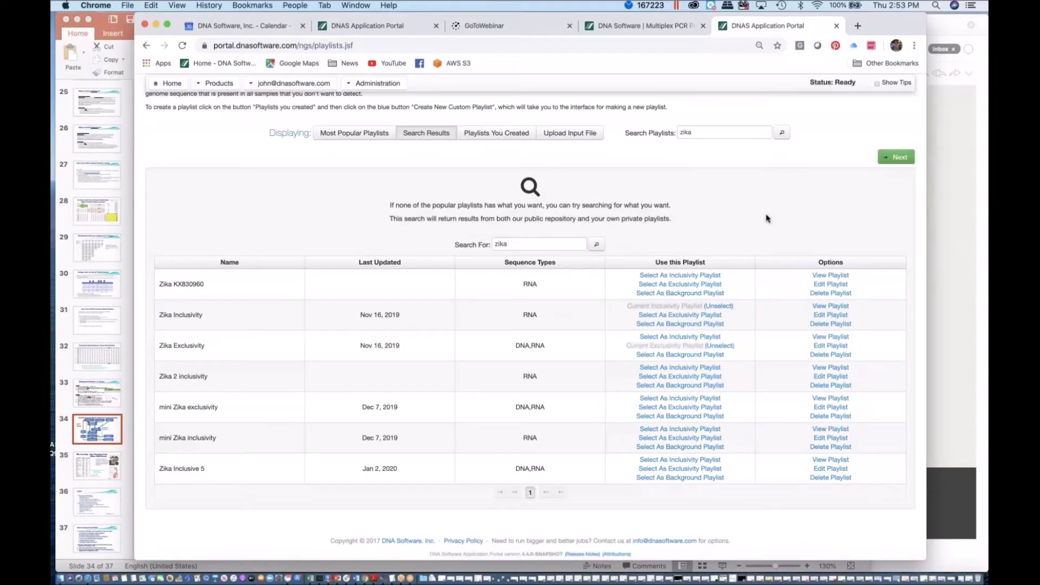
scroll(766, 218, "up", 5)
left_click(897, 269)
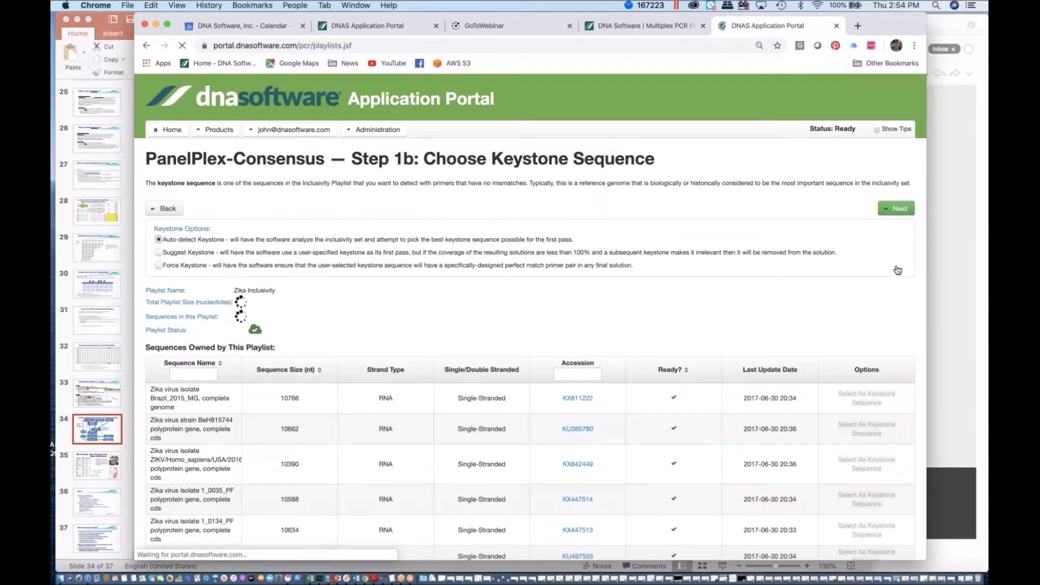
Use the Suggest Keystone option with the Zika virus isolate Brazil_2015_MG (KX811222) as keystone sequence and continue to the target details.
scroll(610, 315, "down", 1)
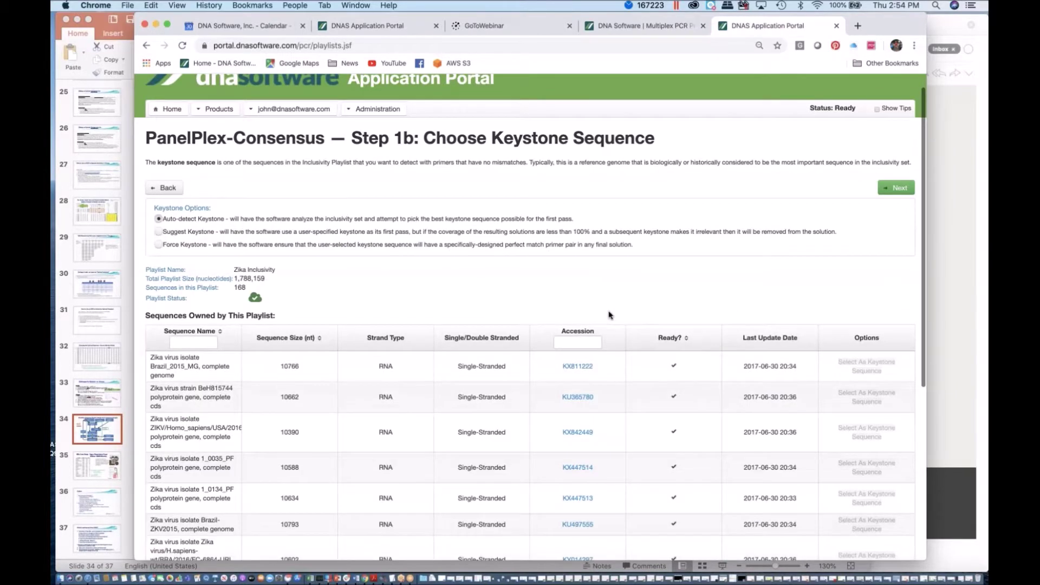
left_click(158, 231)
scroll(164, 337, "down", 2)
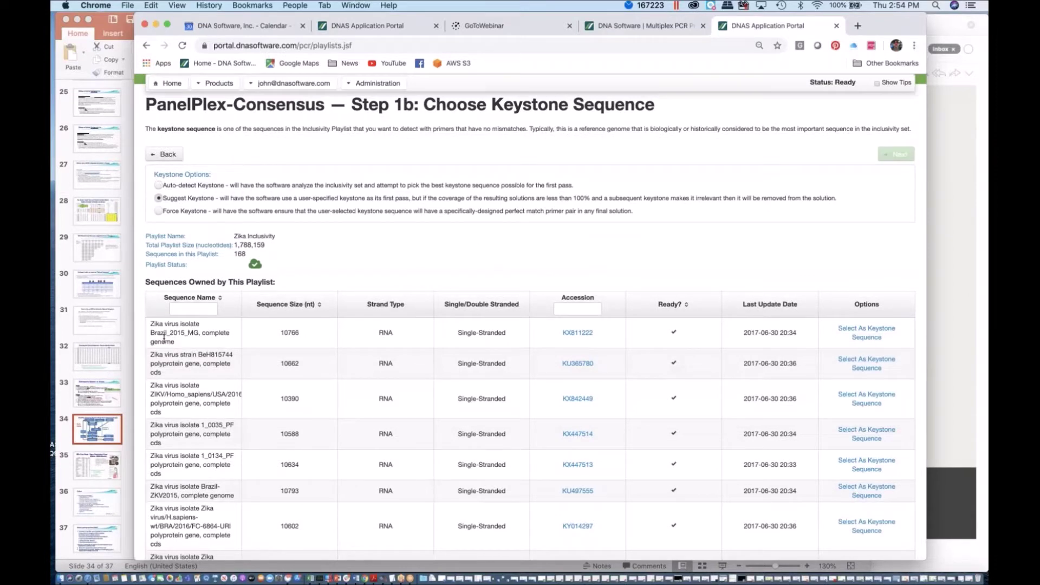
left_click(870, 335)
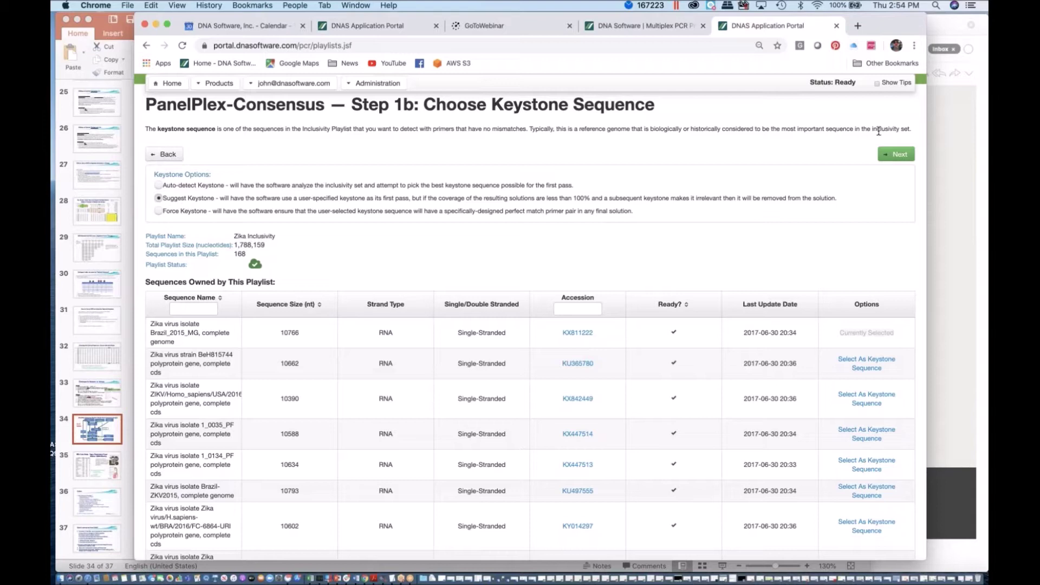
left_click(897, 154)
Name the job Zika and set its detection type to Taqman Probe.
left_click(262, 234)
type("Test")
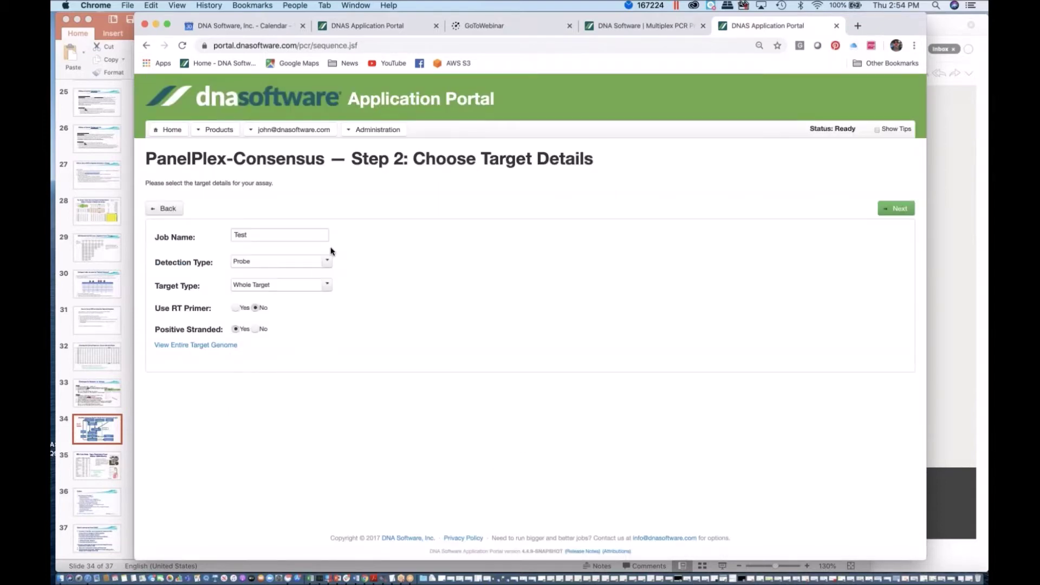
double_click(260, 233)
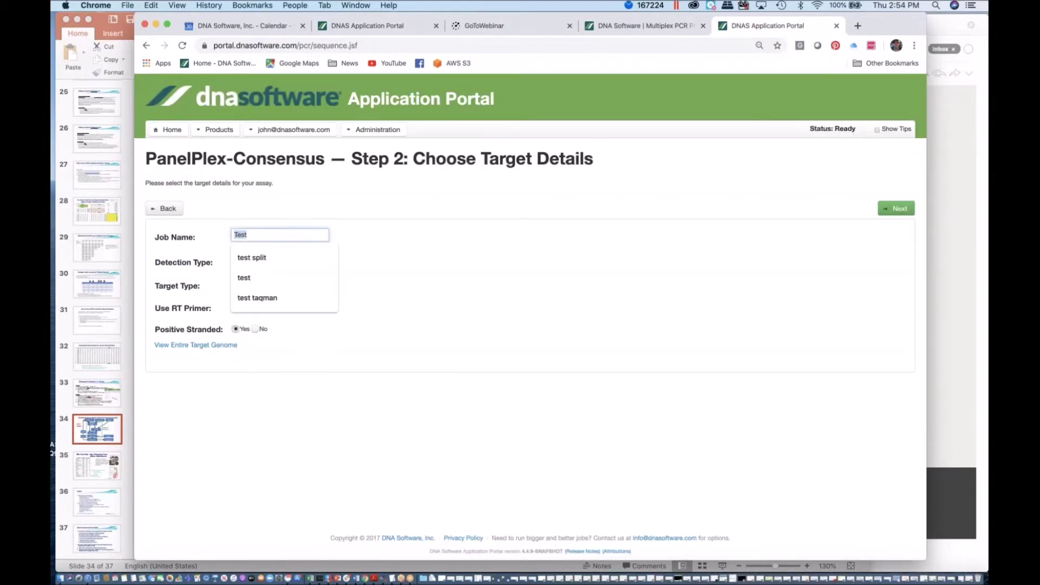
type("Zika")
left_click(327, 262)
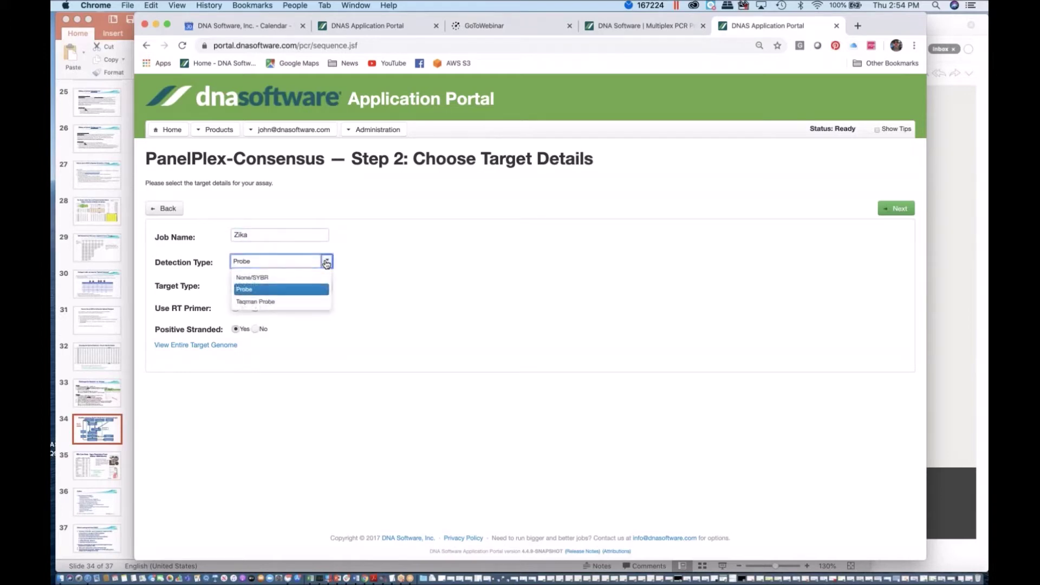
left_click(302, 302)
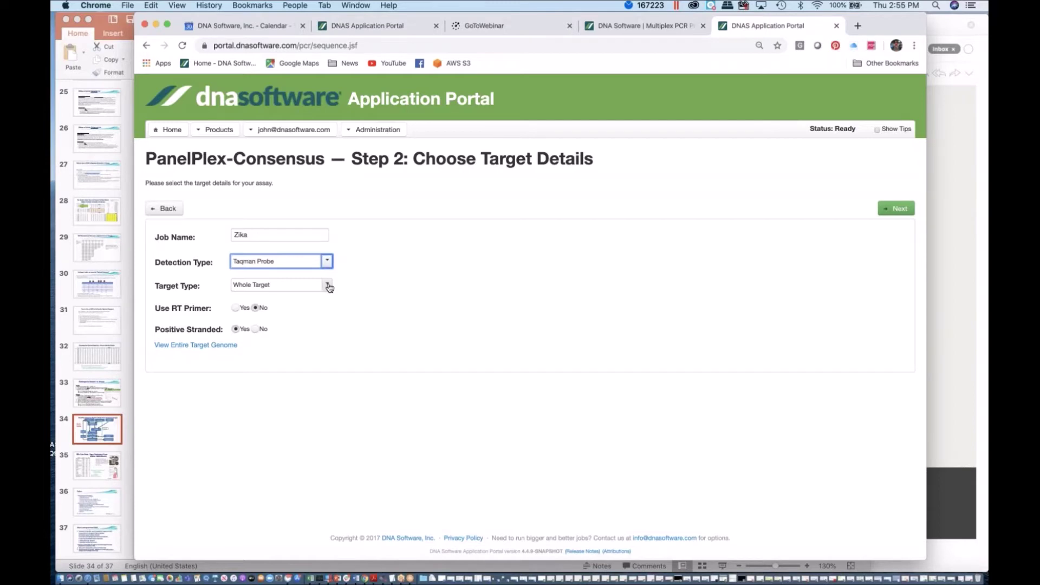
Limit the target to a design range starting at 1000 and ending at 3000.
left_click(329, 287)
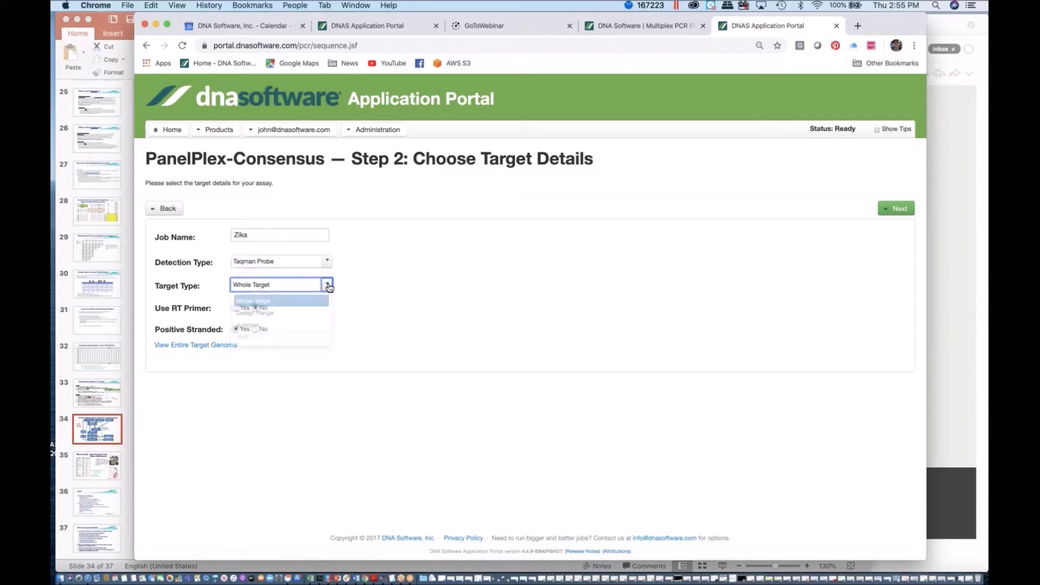
left_click(255, 312)
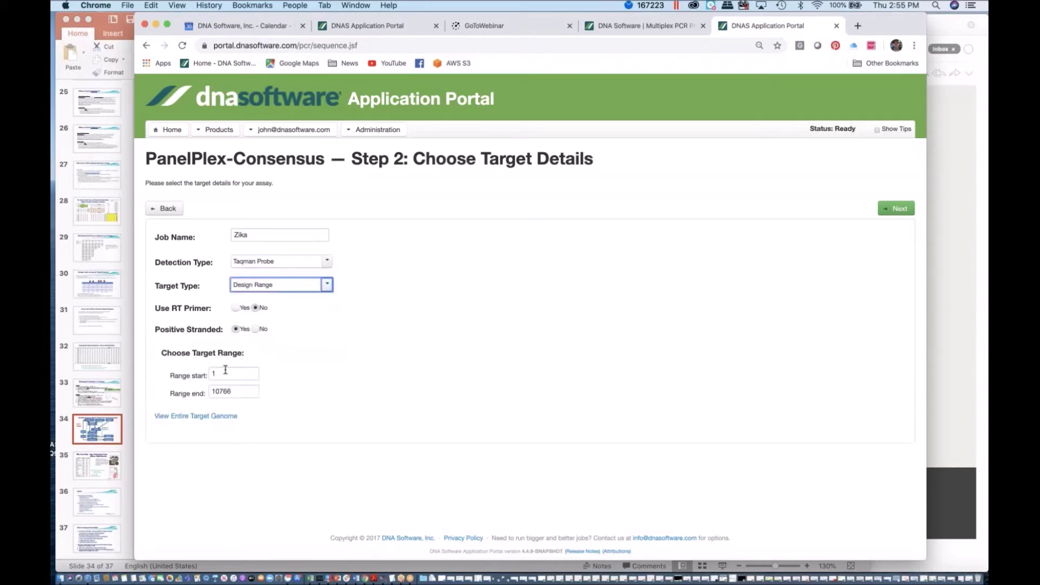
left_click(218, 375)
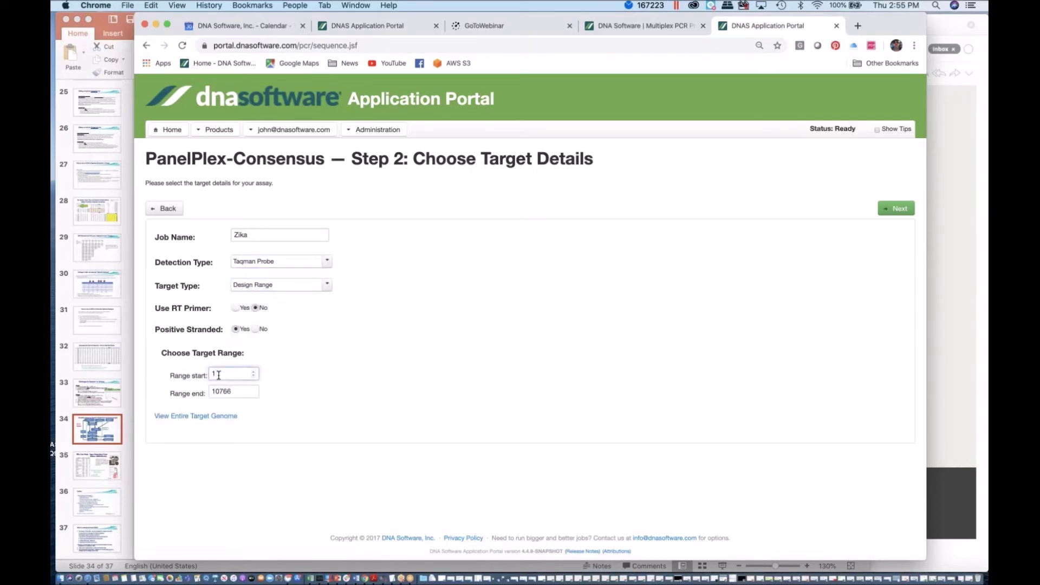
type("000")
left_click(235, 394)
type("3")
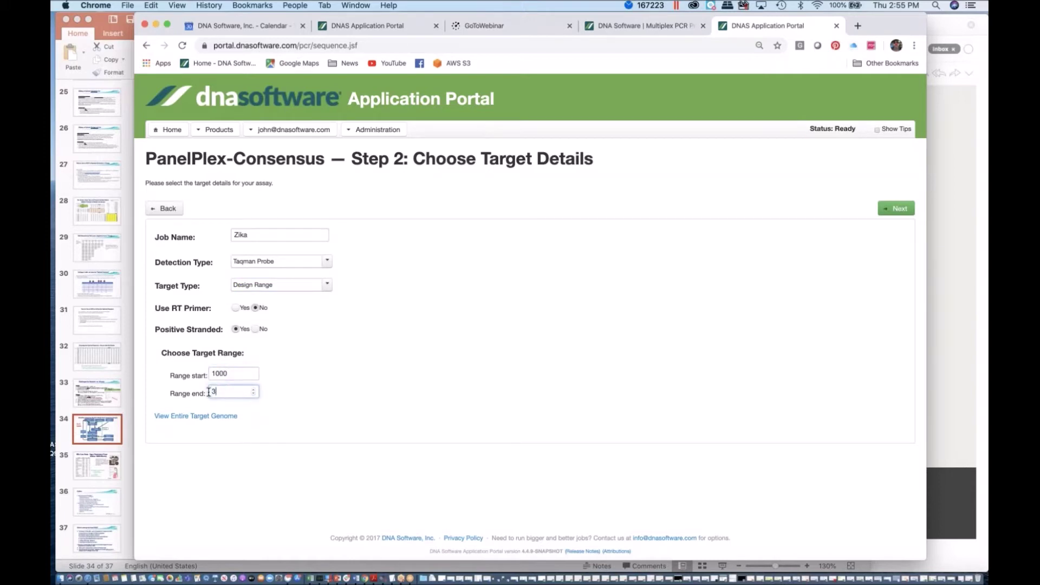
type("000")
left_click(299, 372)
Set the target type back to Whole Target and continue to the hybridization conditions.
left_click(328, 288)
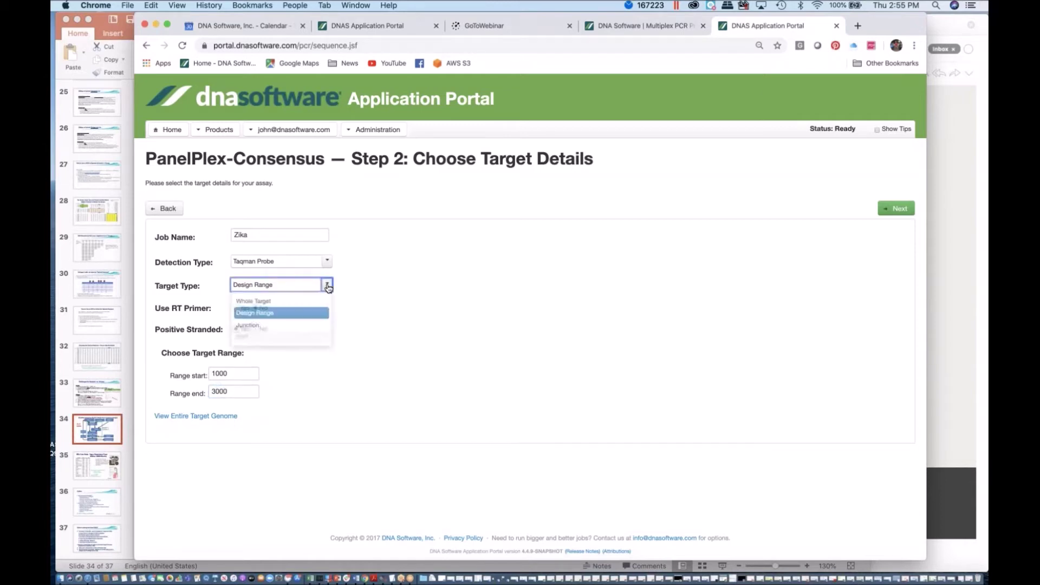
left_click(304, 309)
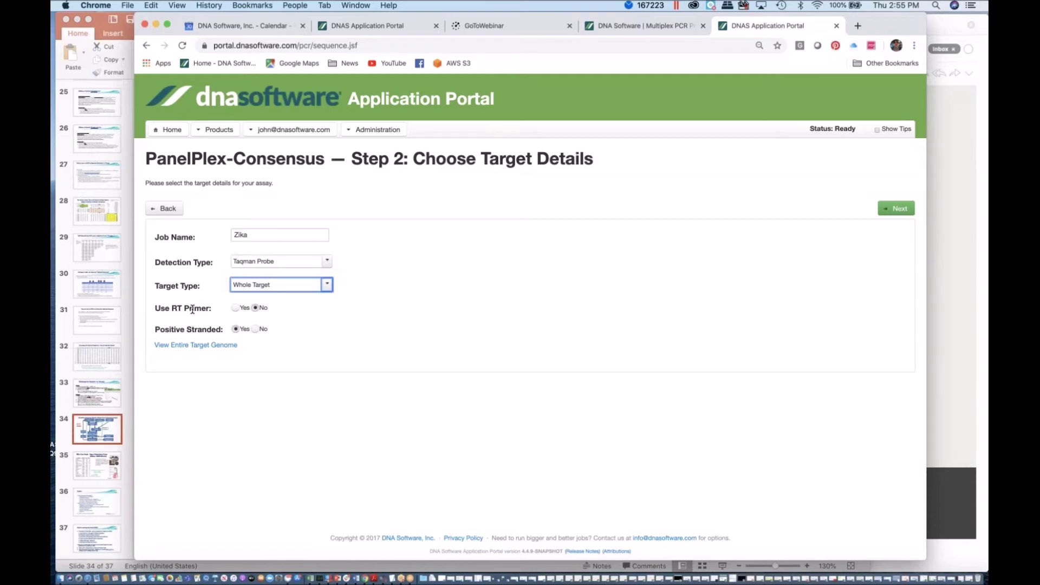
left_click(900, 209)
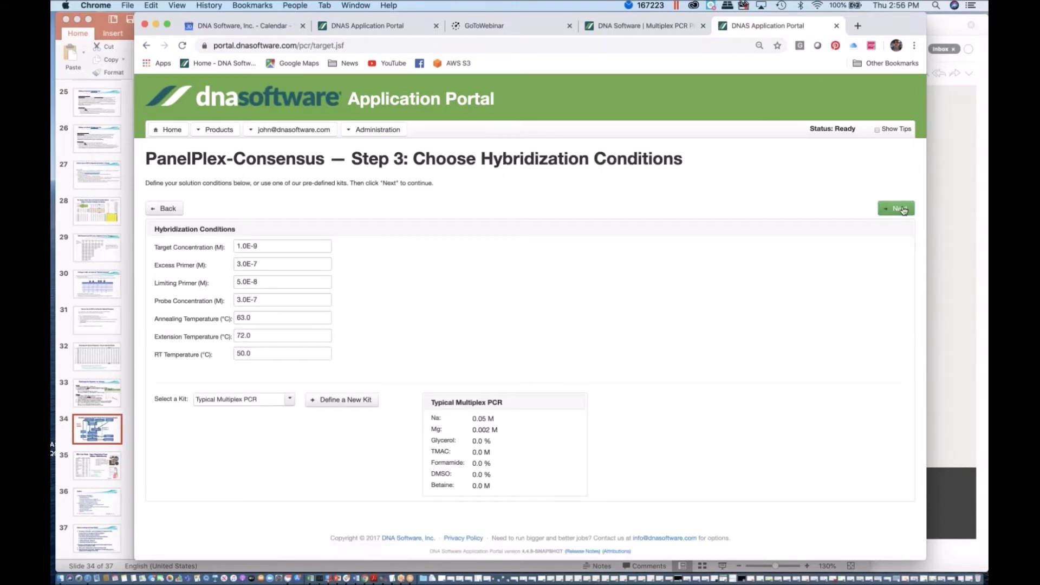
Accept the default hybridization conditions and open the advanced configuration at its candidate settings.
left_click(899, 209)
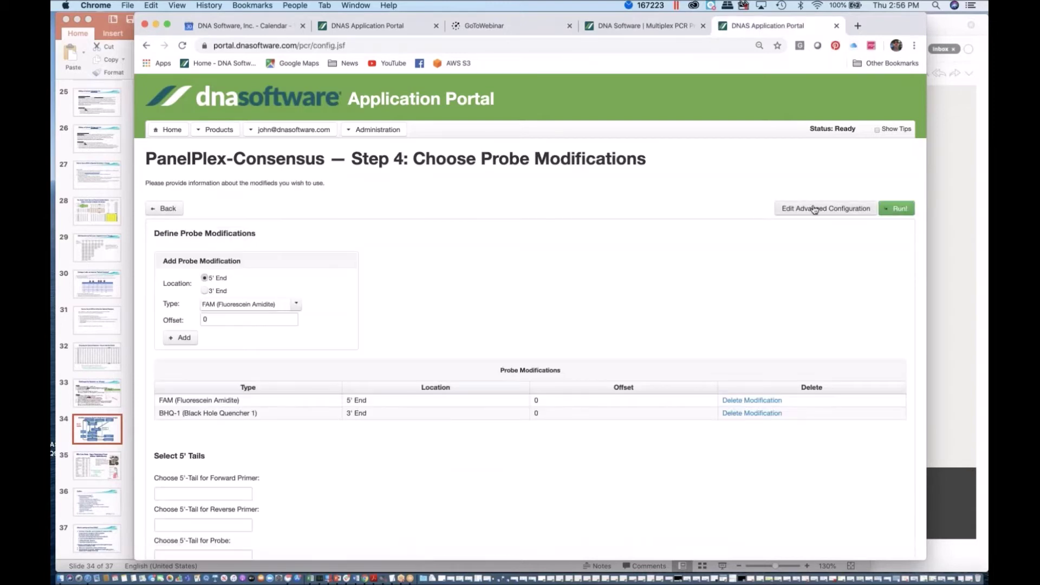
left_click(814, 209)
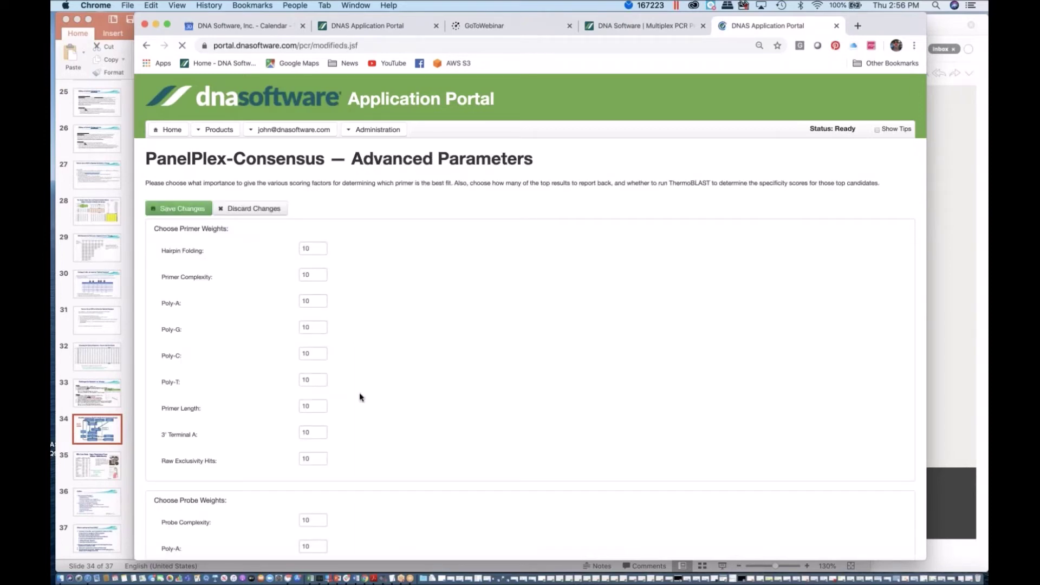
scroll(359, 395, "down", 5)
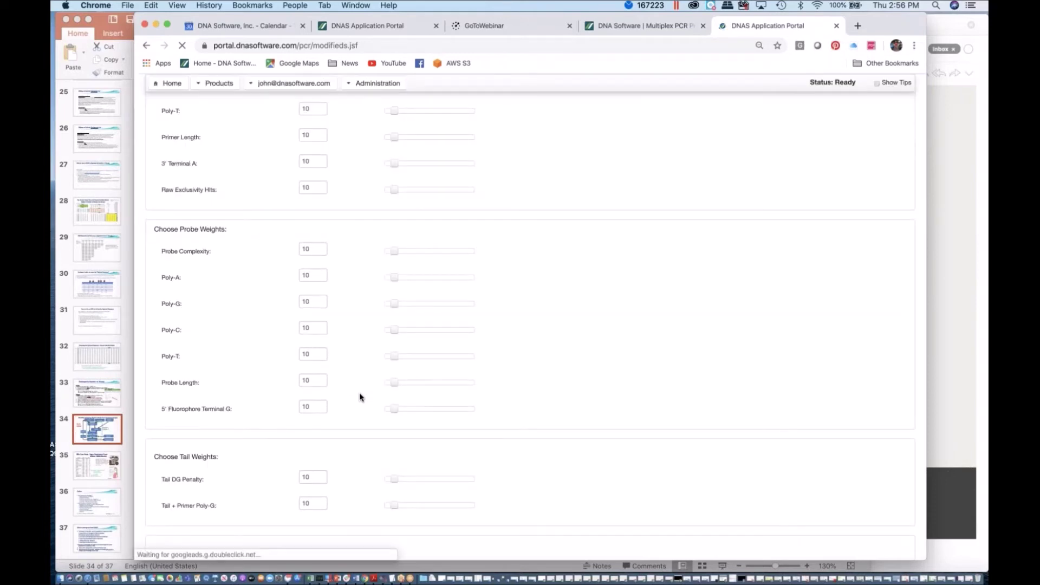
scroll(360, 395, "down", 8)
Examine the candidate output number, maximum primer pairs and minimum amplicon percent bound settings, consulting the PanelPlex-Consensus pipeline slide in PowerPoint.
left_click(319, 255)
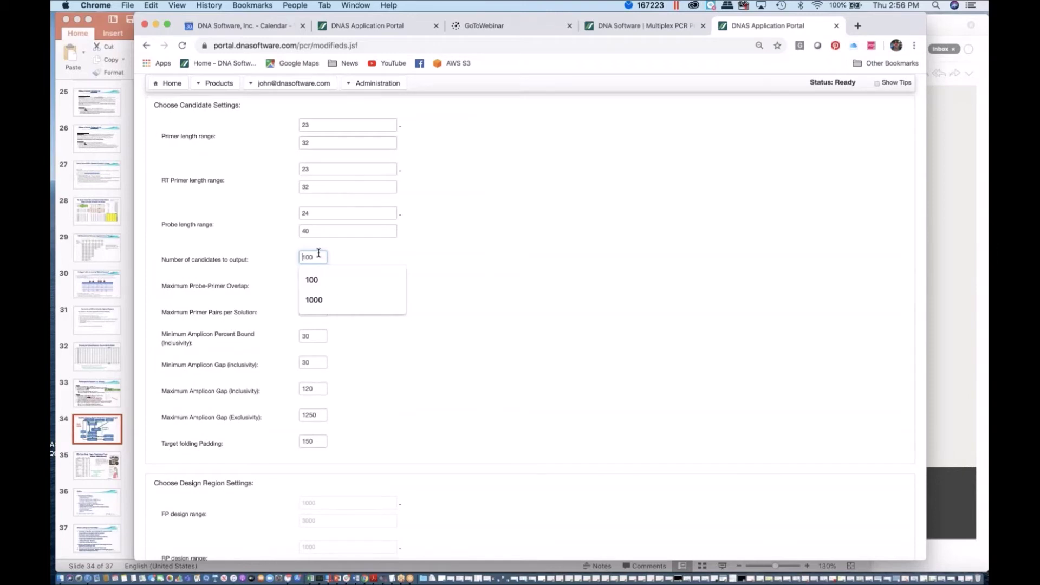
left_click(468, 253)
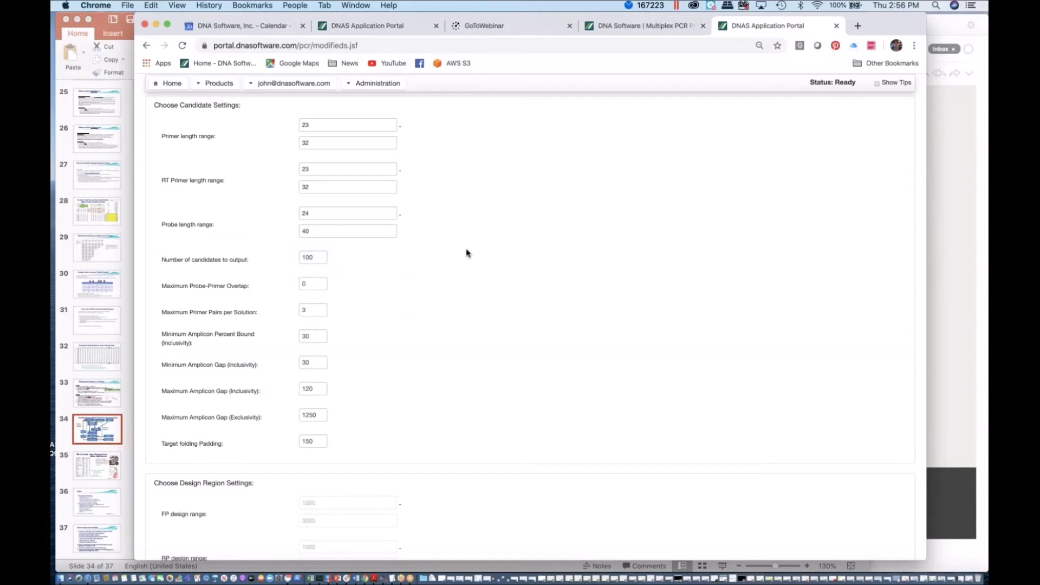
left_click(306, 310)
left_click(78, 432)
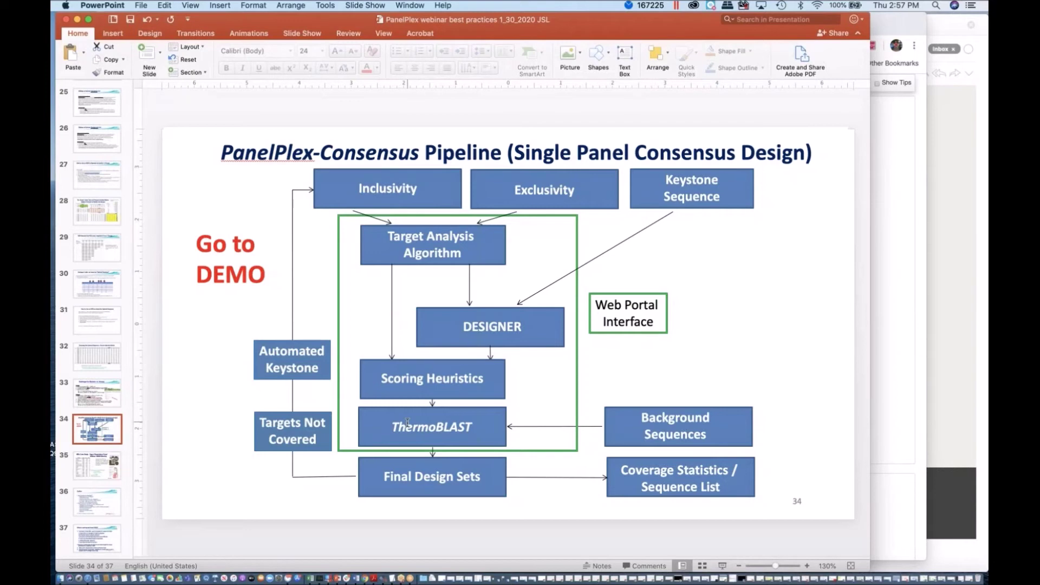
left_click(917, 205)
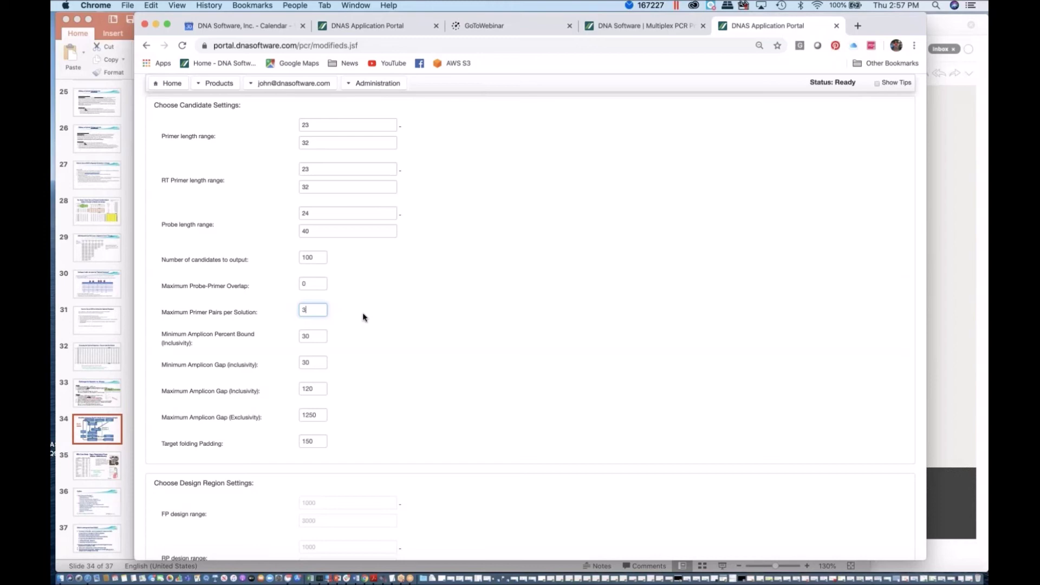
double_click(315, 339)
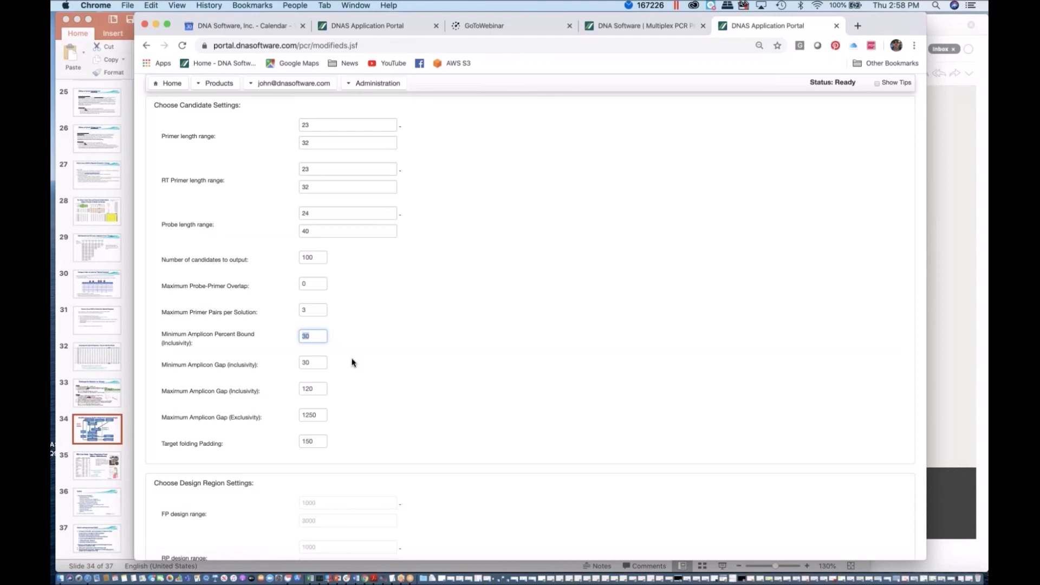
left_click(307, 335)
left_click_drag(306, 336, 323, 336)
left_click(348, 341)
Set the Maximum Amplicon Gap (Inclusivity) to 200 and return to the start of the advanced parameters.
left_click(316, 389)
key("super+a")
type("200")
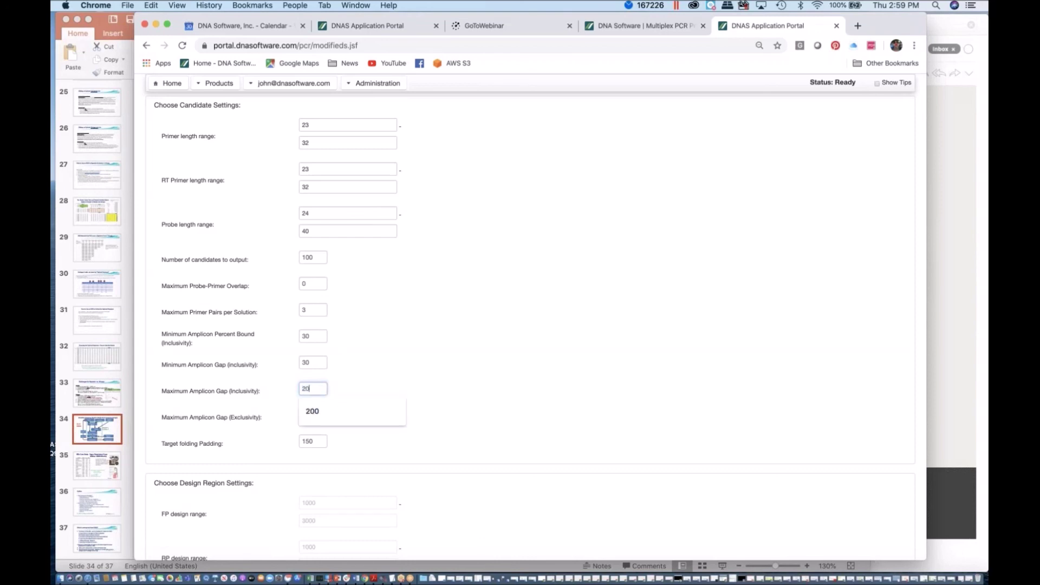
left_click(382, 388)
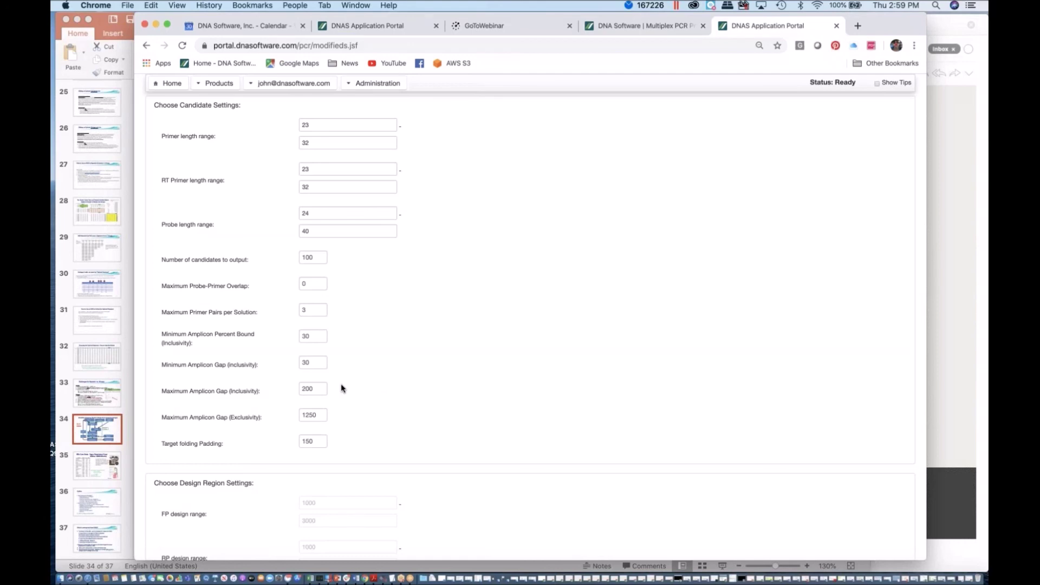
scroll(341, 386, "down", 1)
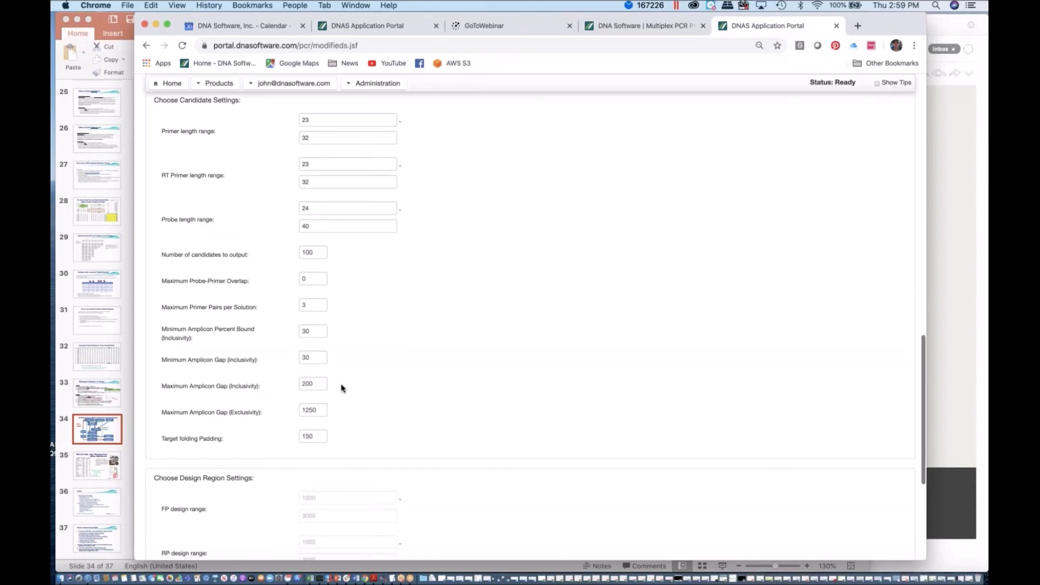
scroll(342, 388, "down", 3)
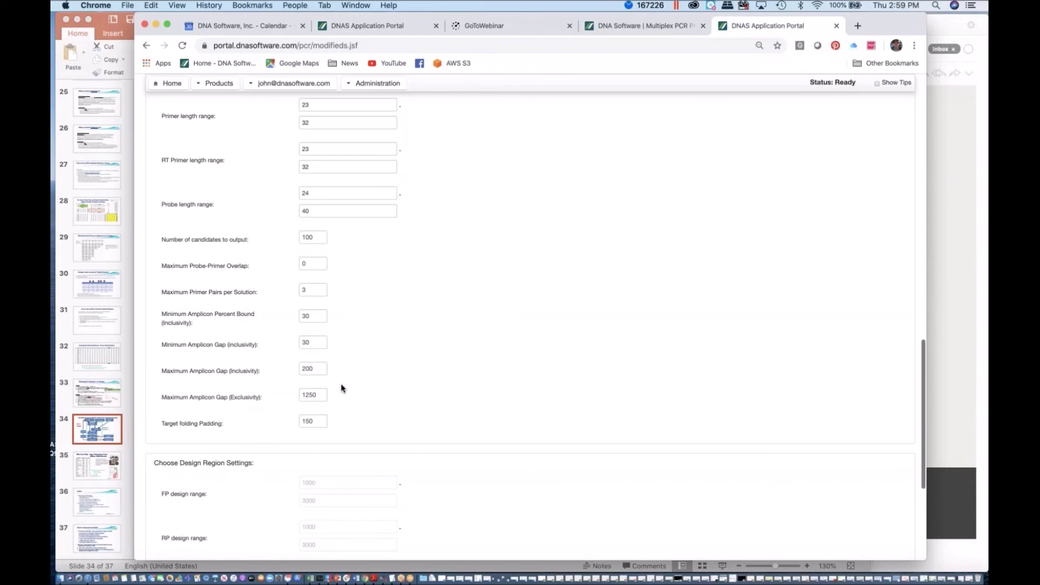
scroll(341, 388, "up", 15)
scroll(341, 388, "up", 2)
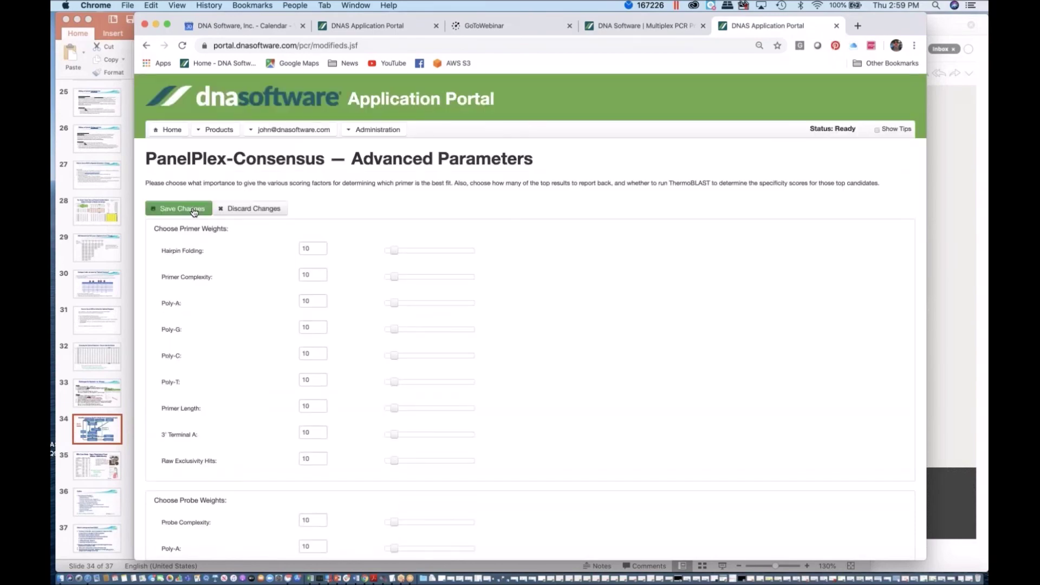